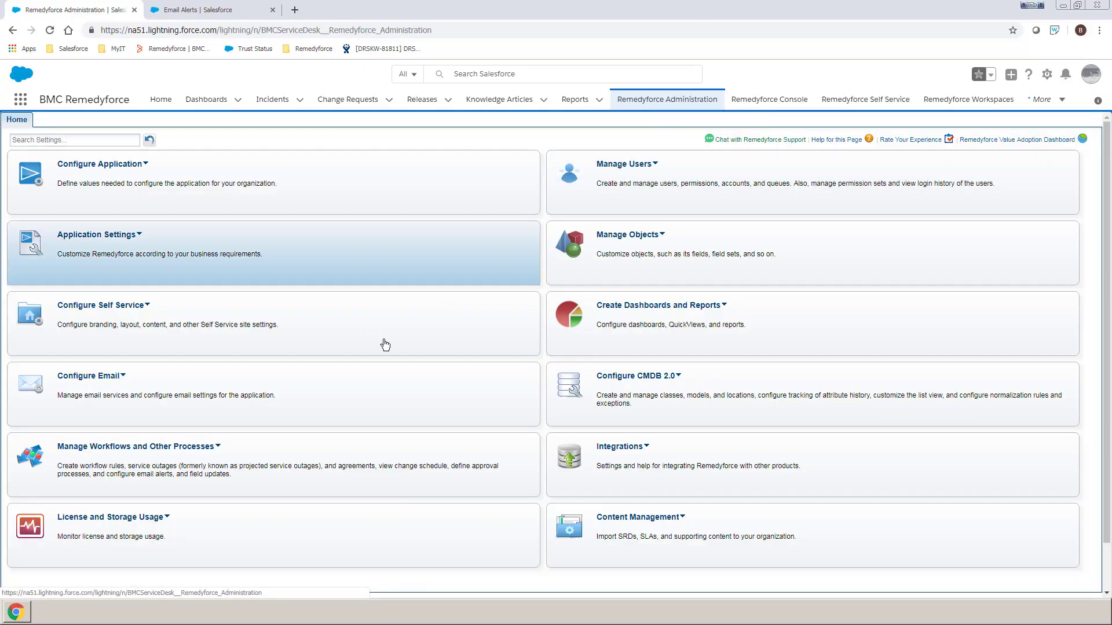
Show the Email Alerts page from Manage Workflows and Other Processes
left_click(217, 446)
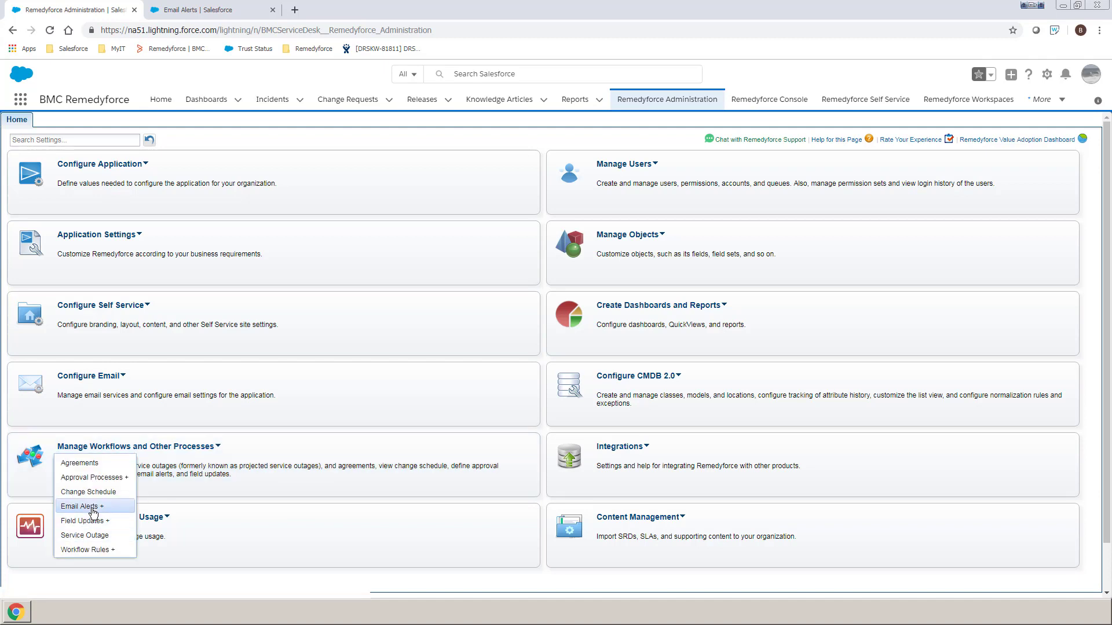
left_click(215, 13)
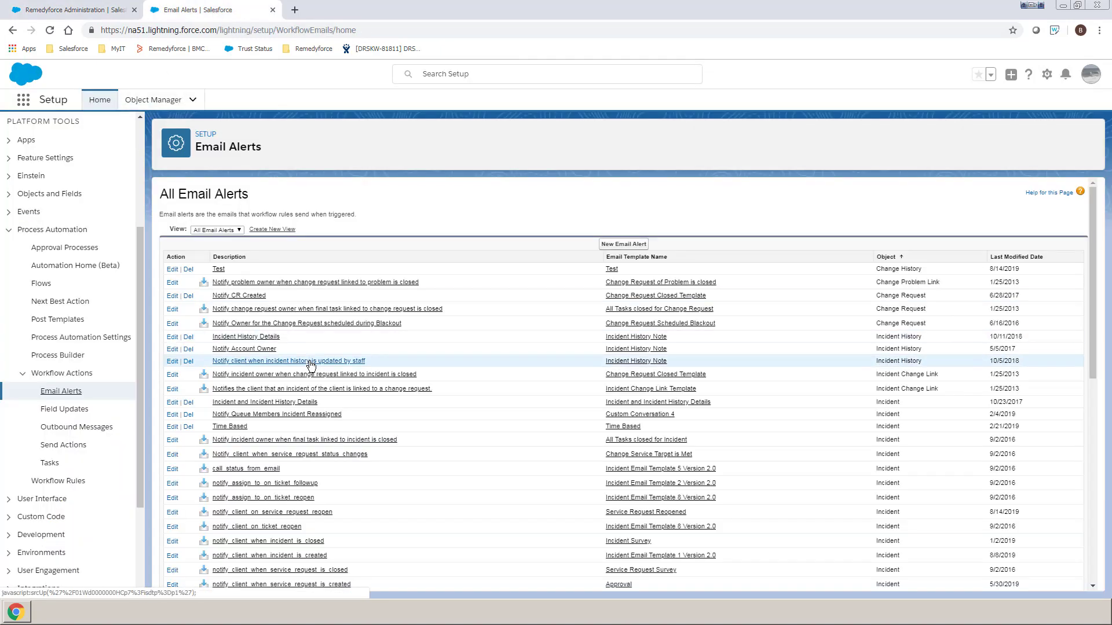
left_click(257, 541)
left_click(457, 263)
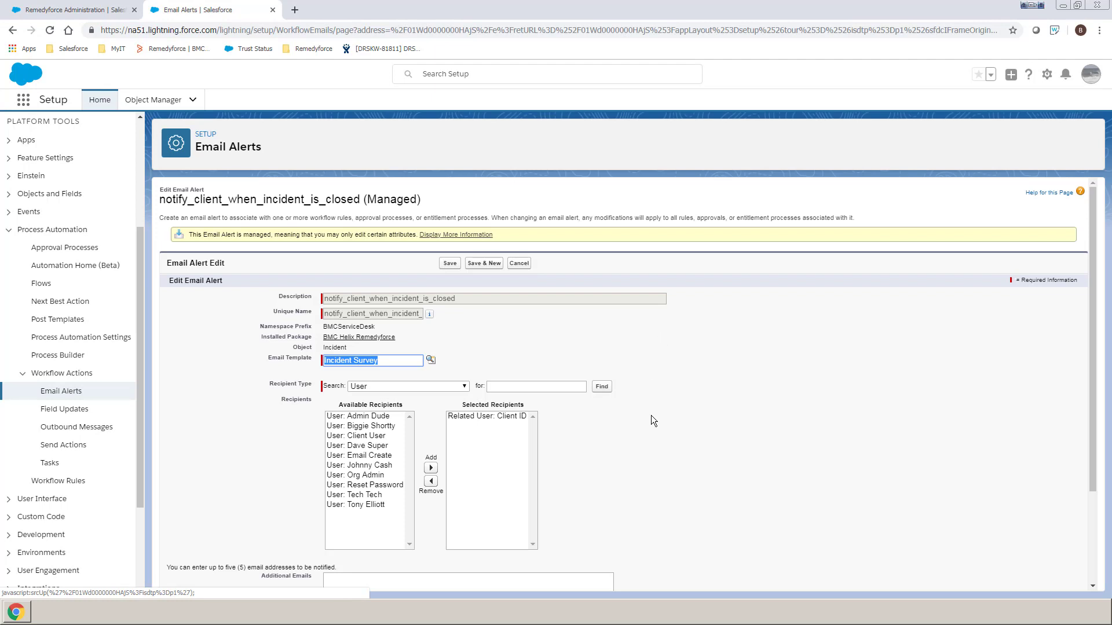
scroll(651, 416, "down", 1)
scroll(651, 415, "down", 1)
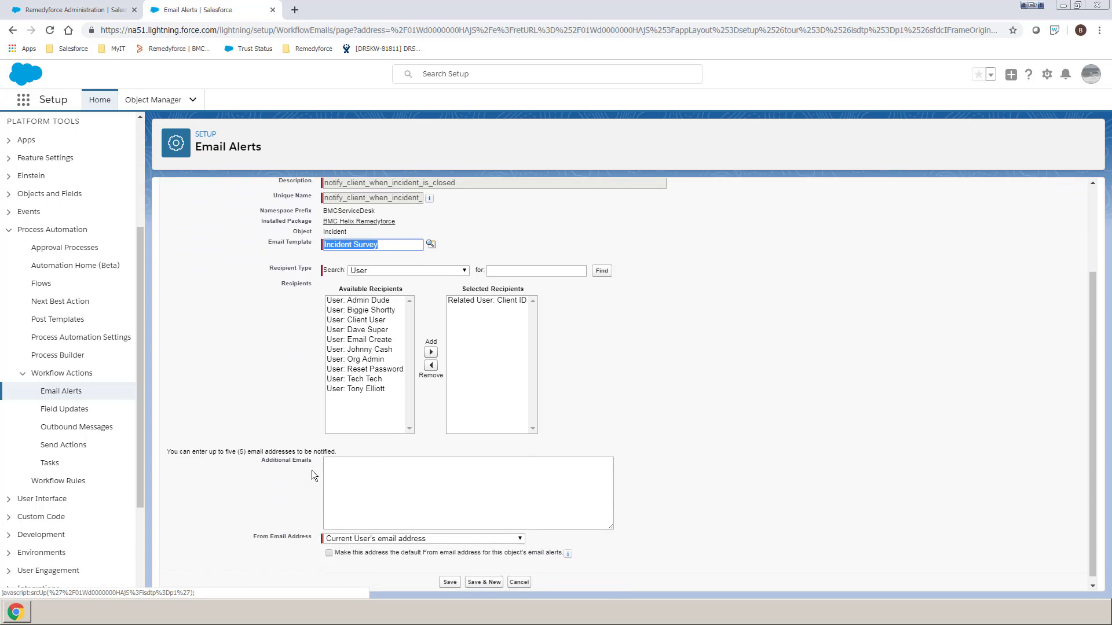
left_click(356, 474)
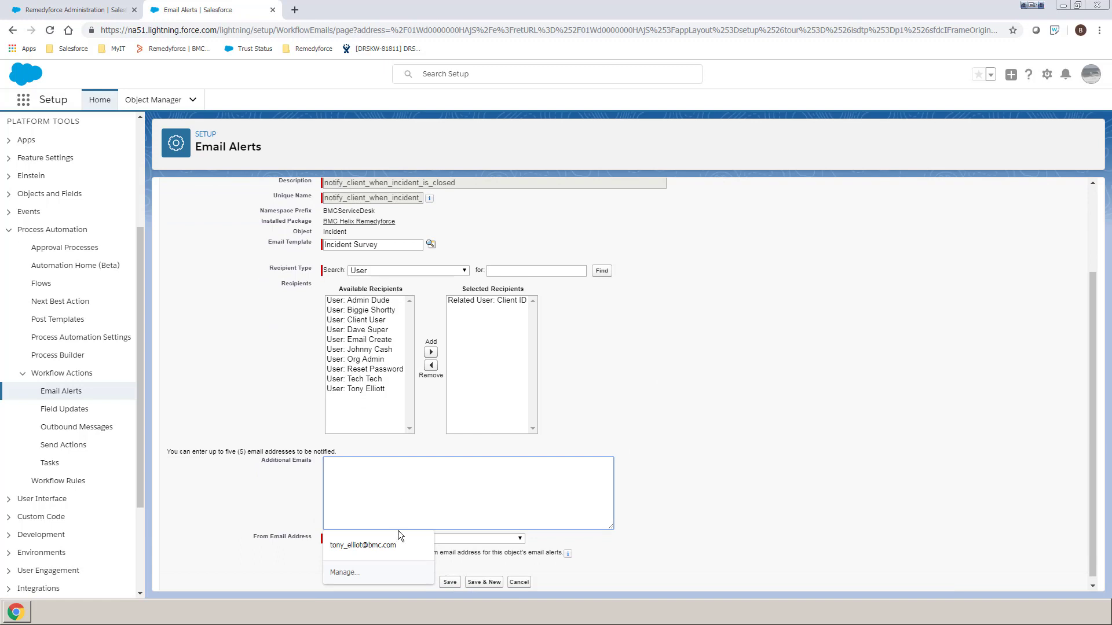
left_click(362, 545)
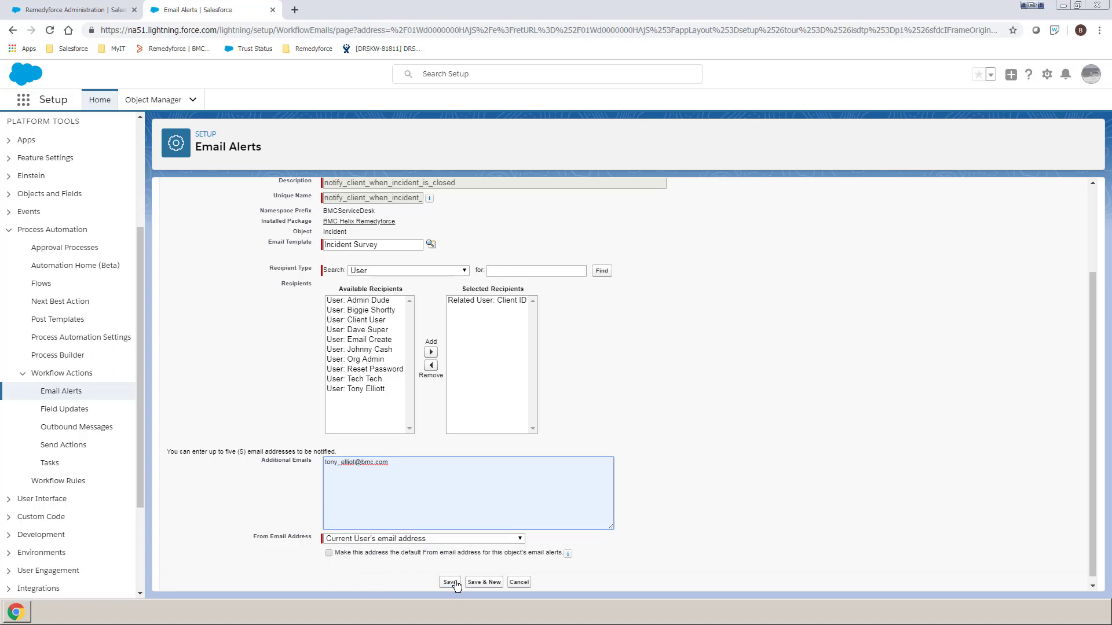
left_click(451, 583)
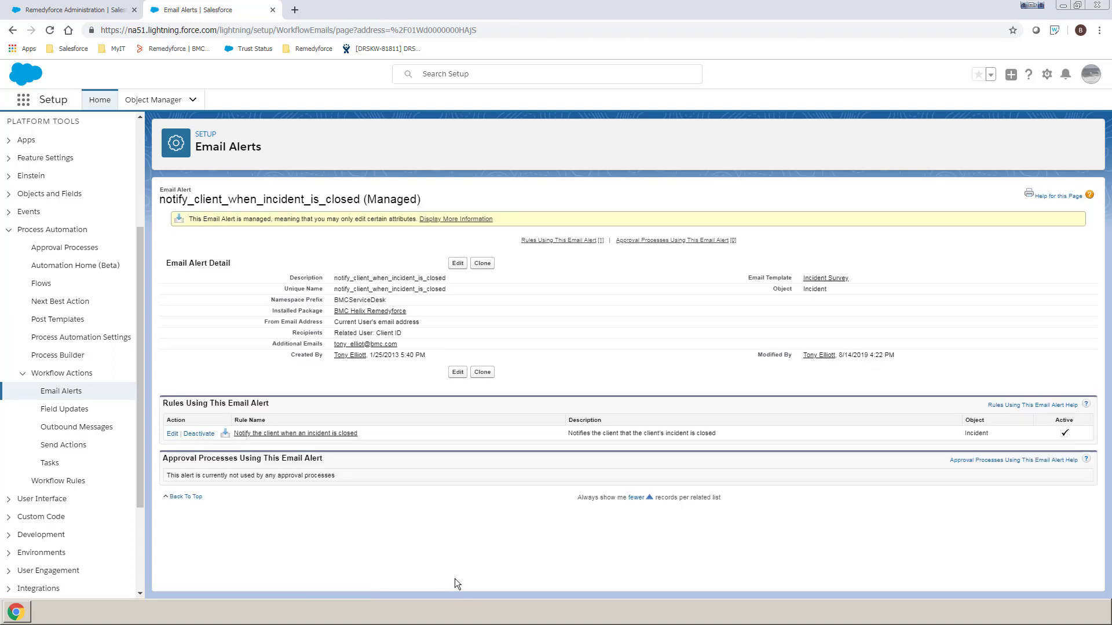